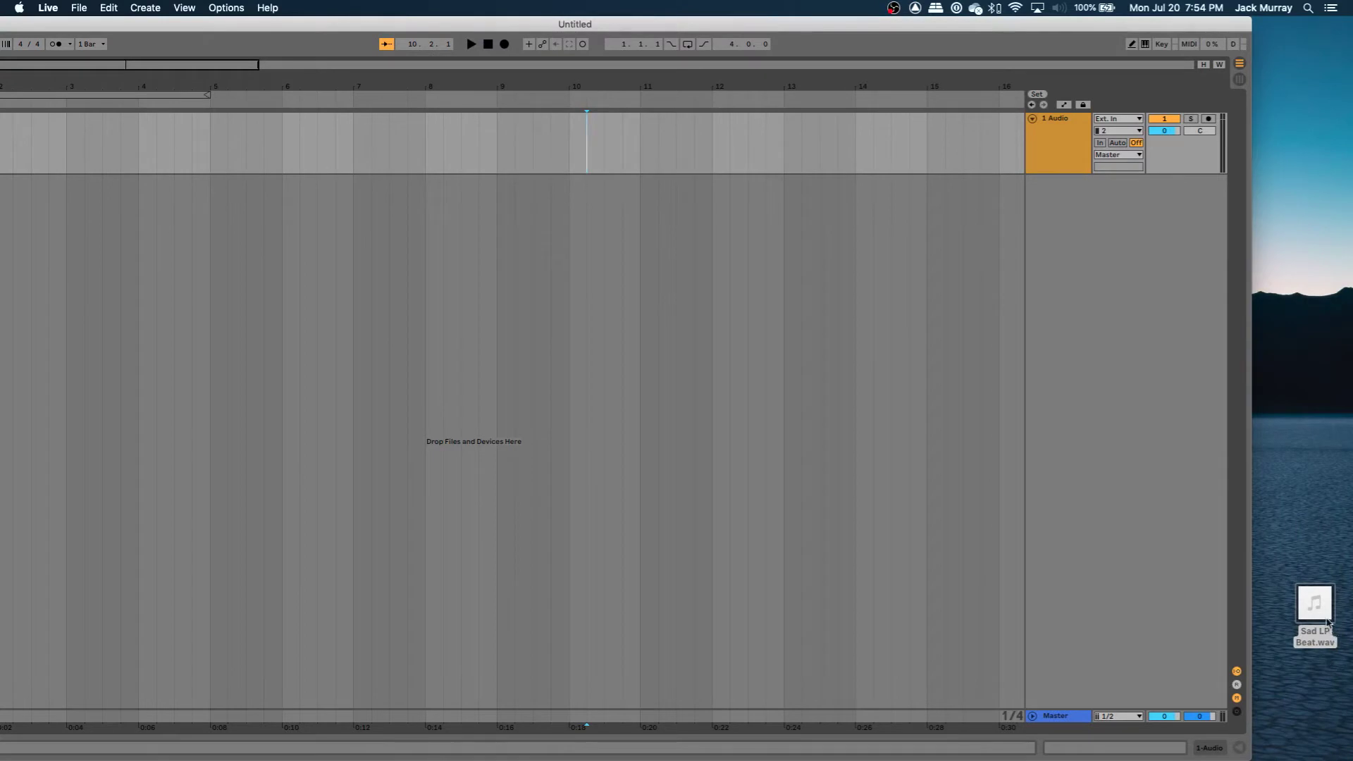
Place Sad LP Beat.wav on the audio track at bar 5, enable the metronome, and play it back once
drag(1328, 621, 361, 117)
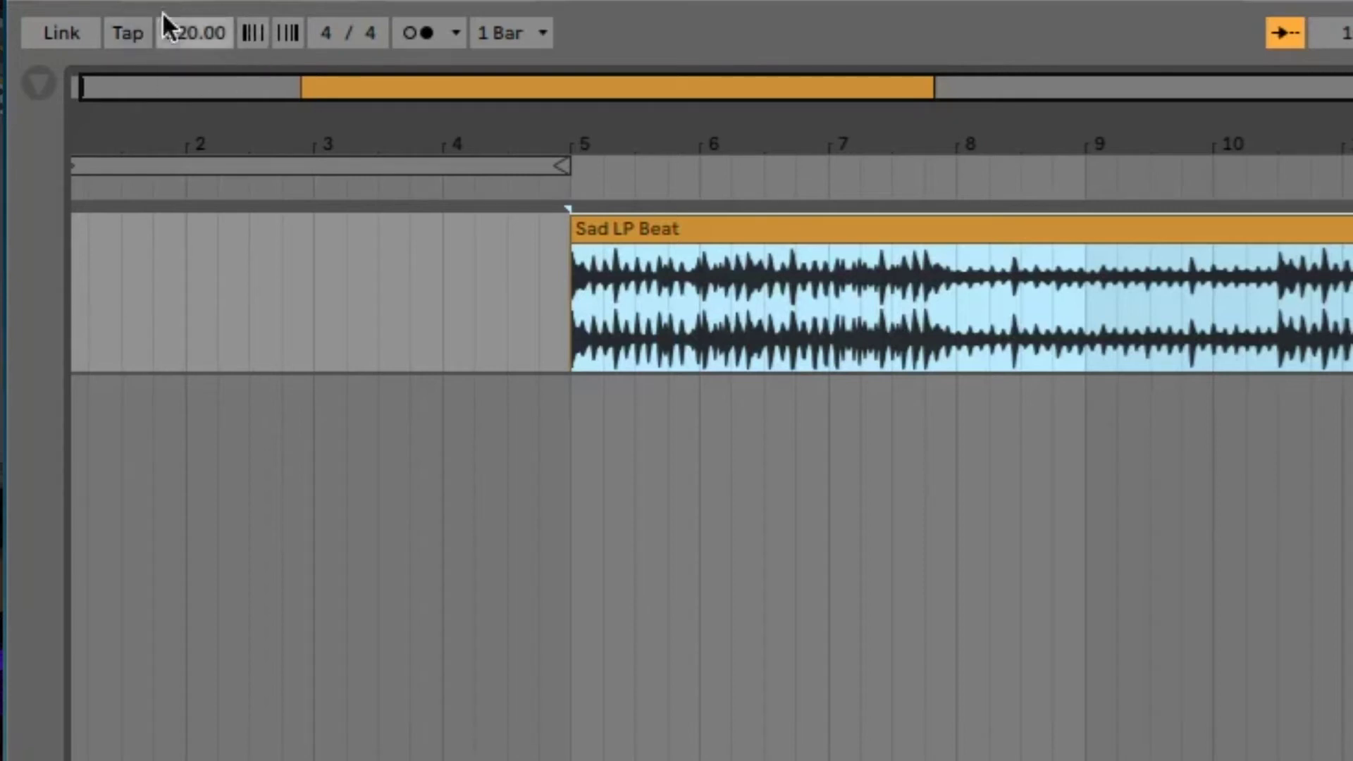
click(431, 35)
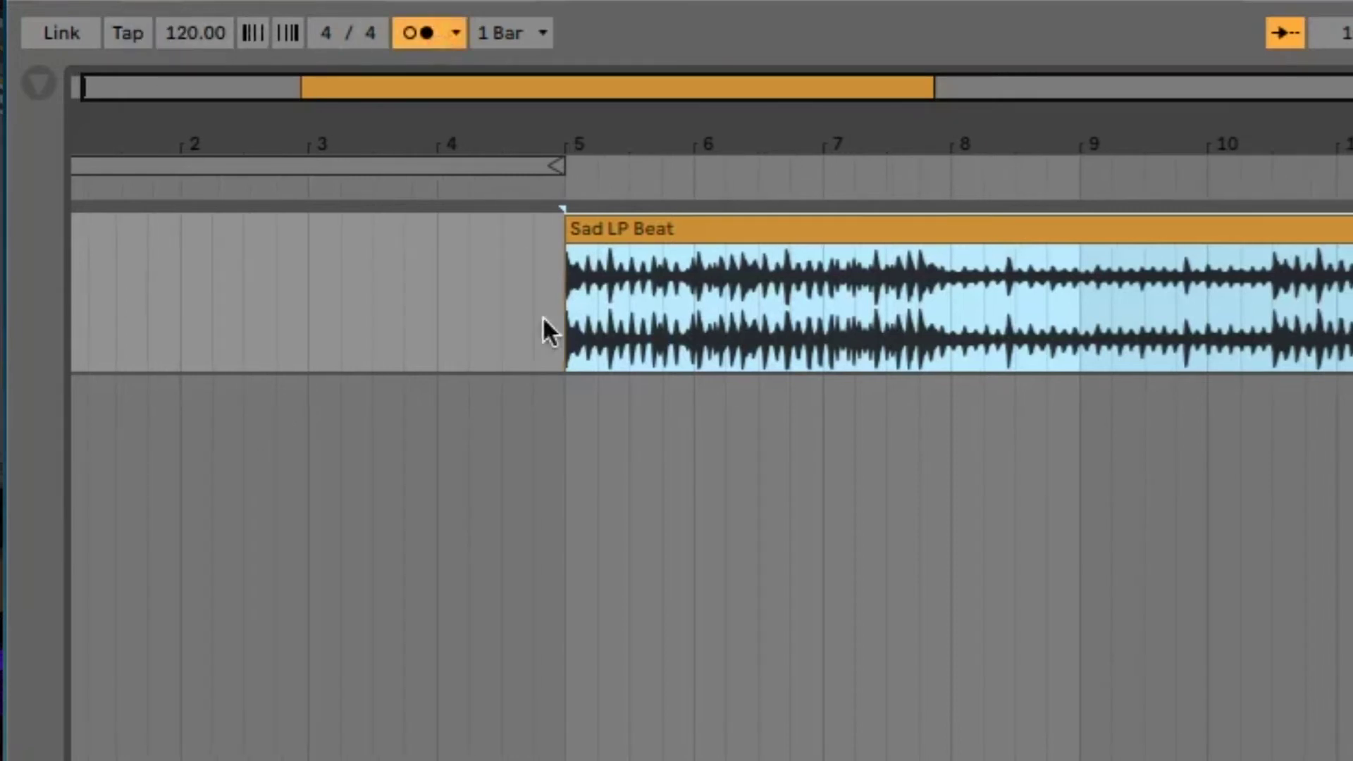
click(570, 321)
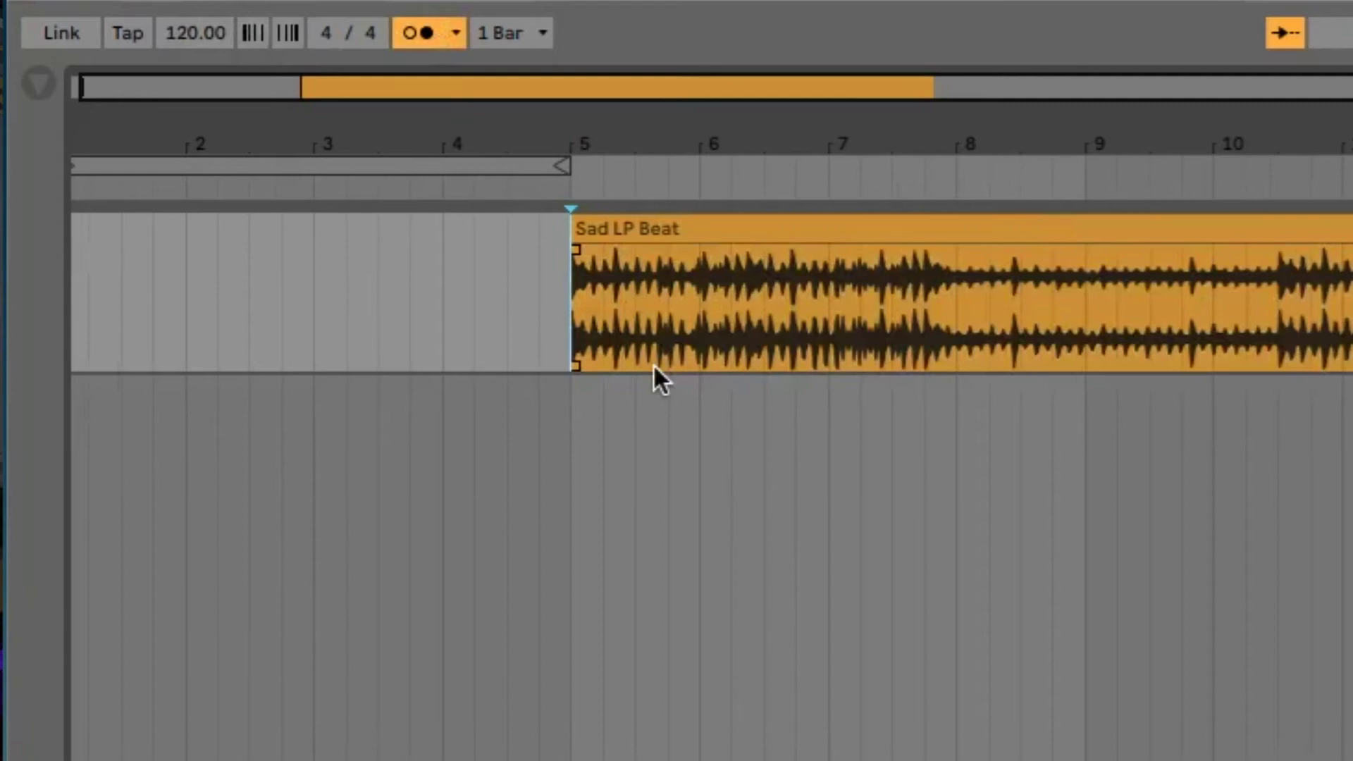
key(space)
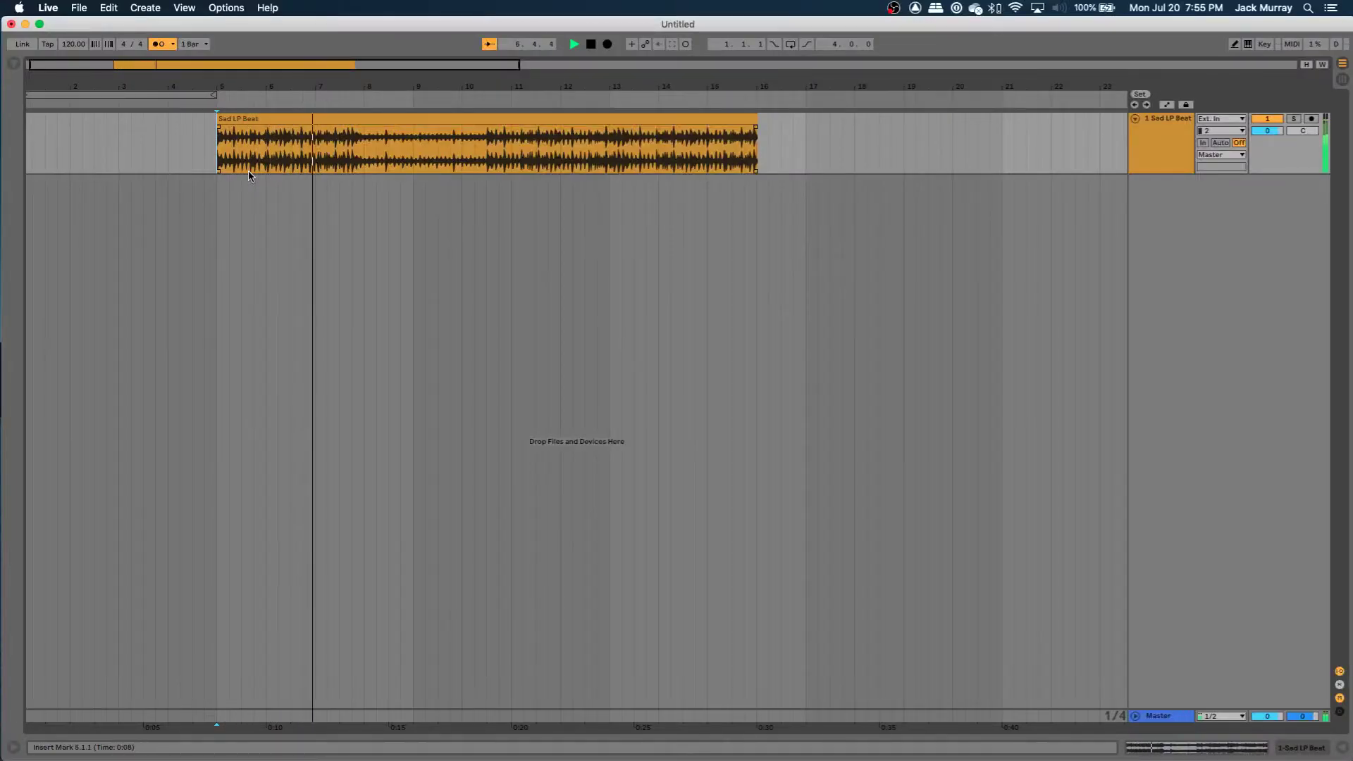
key(space)
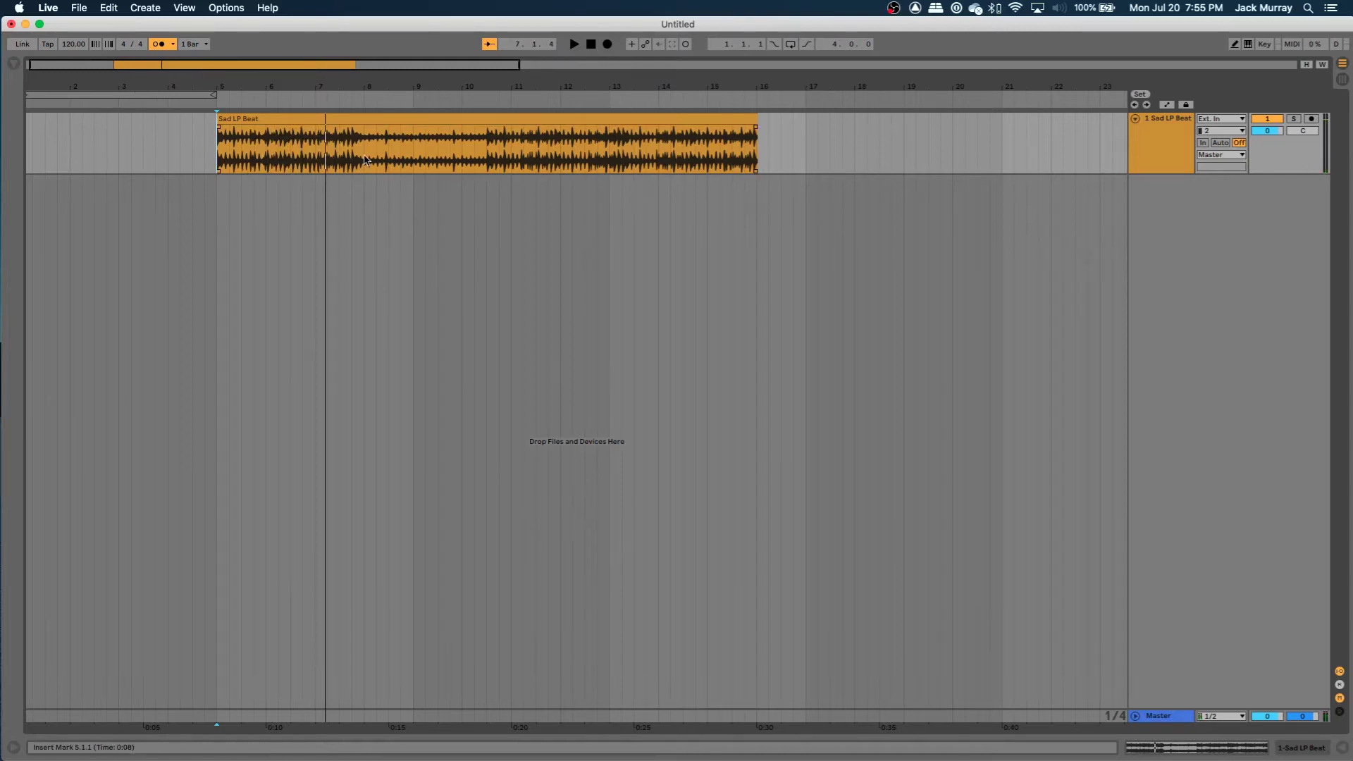
double_click(416, 118)
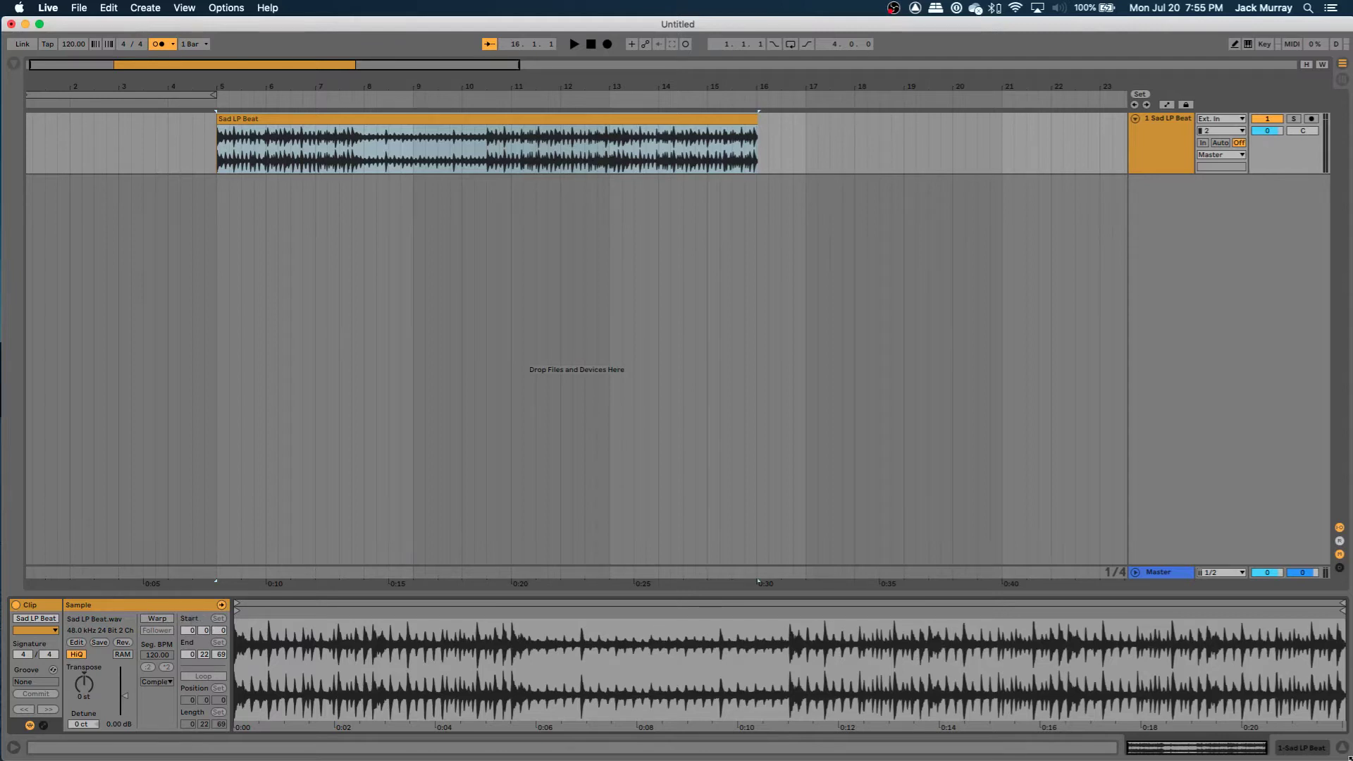
key(super+alt+l)
key(plus)
key(plus)
key(plus)
key(plus)
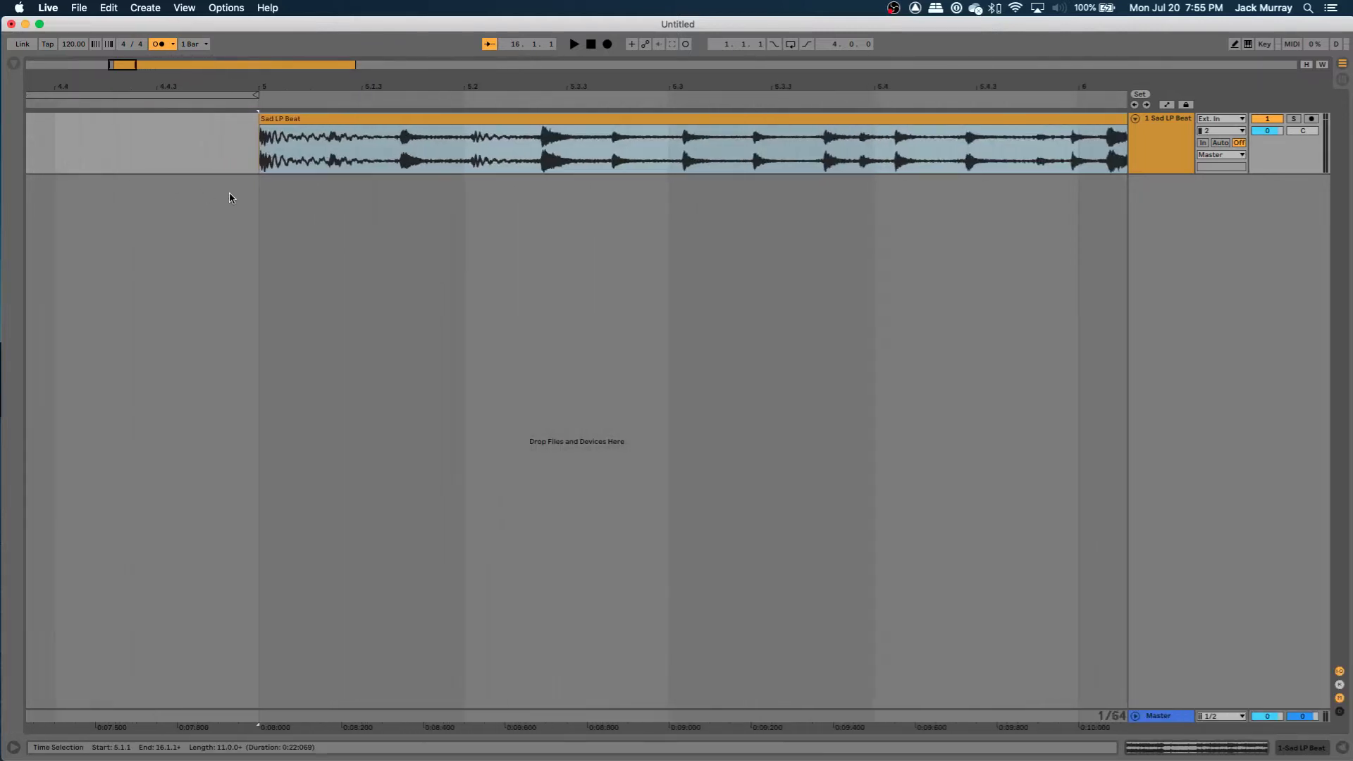
key(minus)
key(minus)
key(minus)
key(minus)
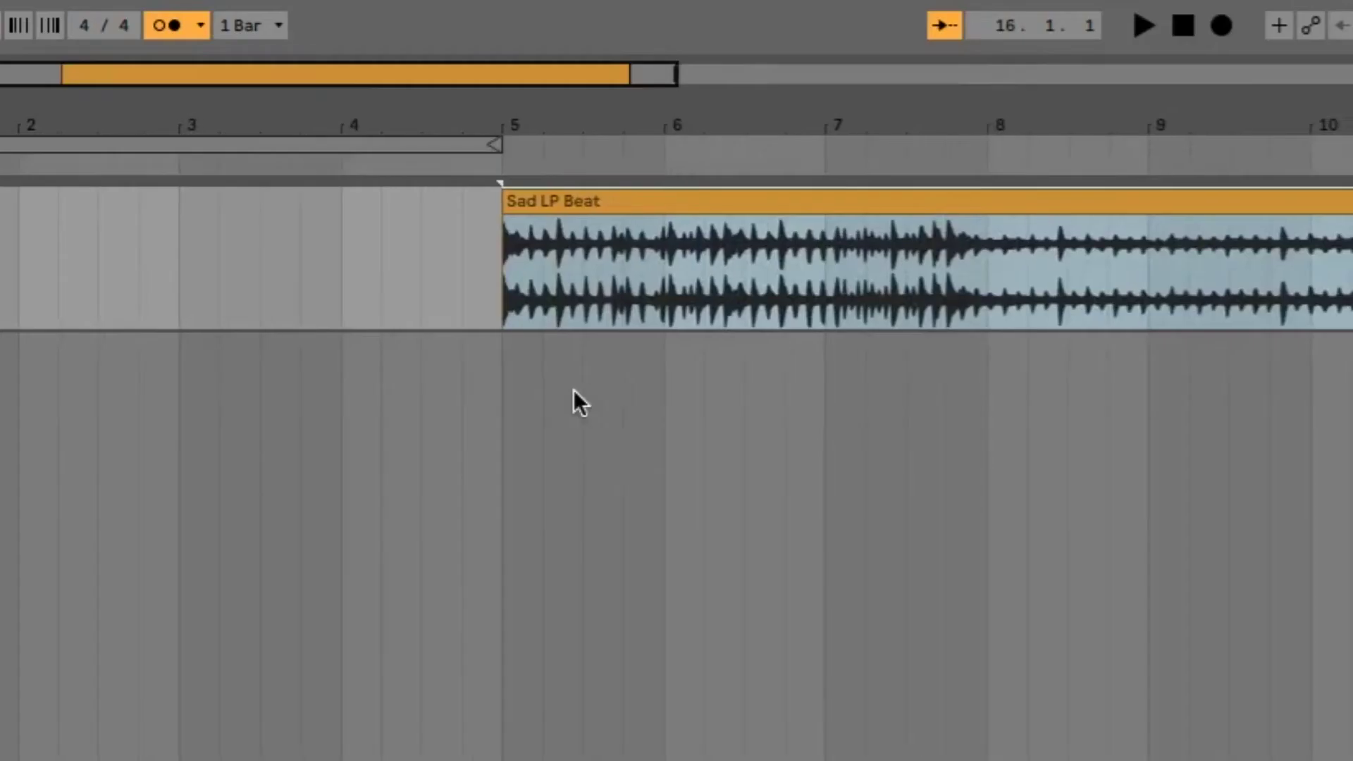
key(plus)
click(497, 266)
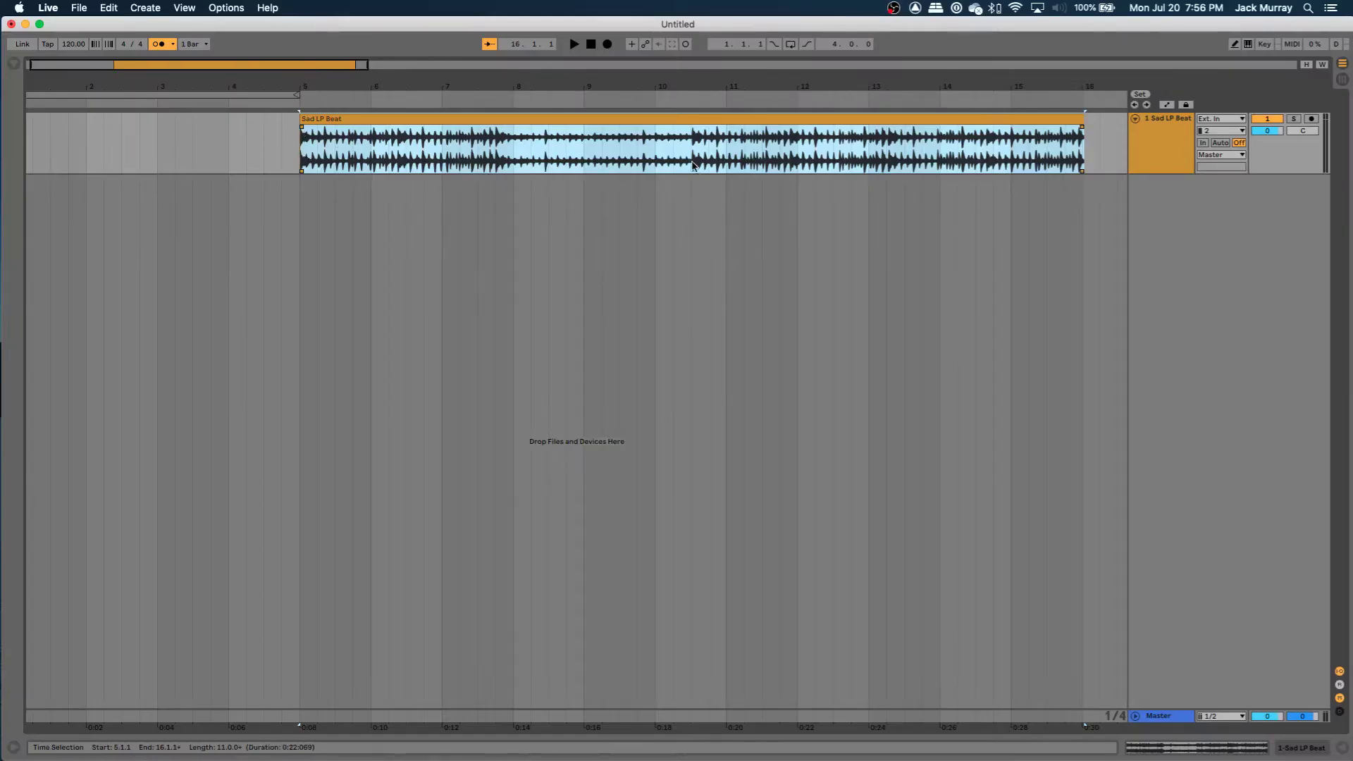
Split the Sad LP Beat clip just before its first downbeat and delete the opening part
scroll(694, 173, up, 10)
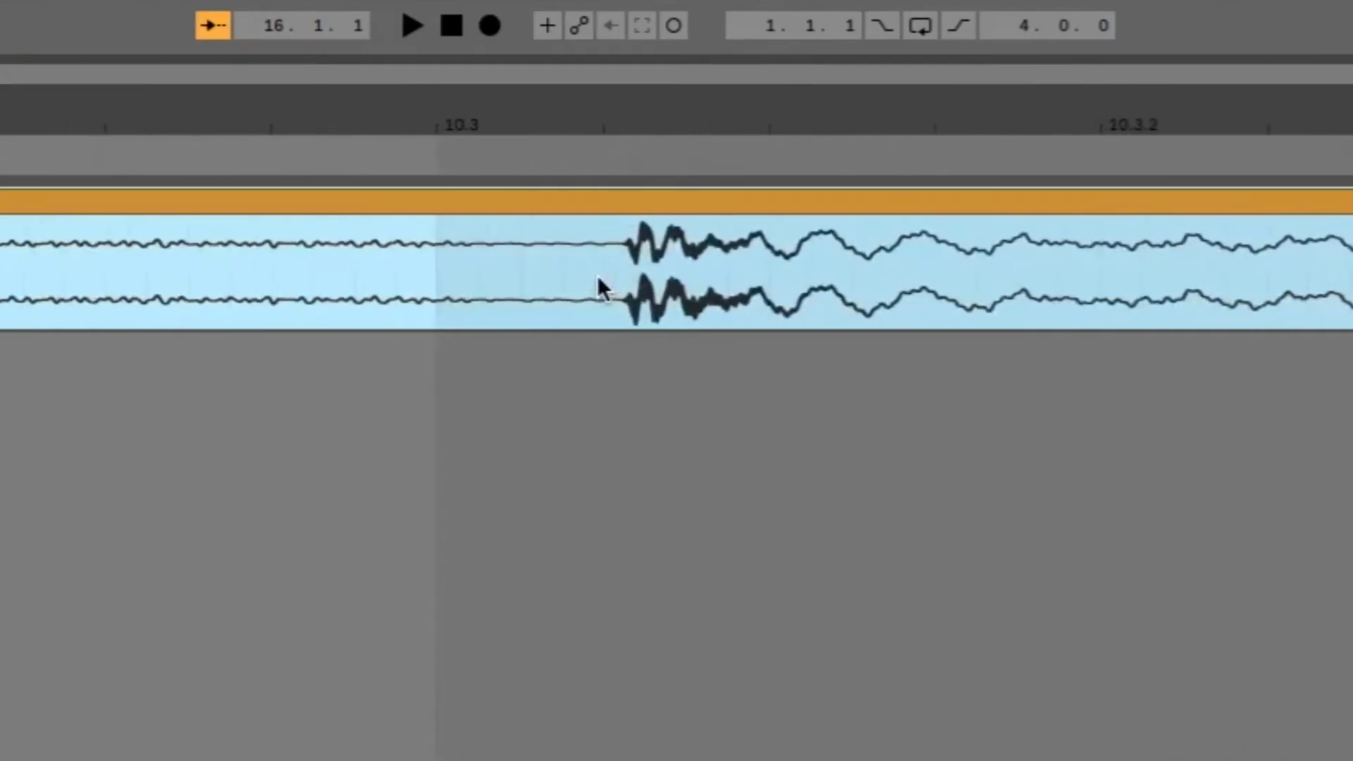
scroll(662, 283, up, 5)
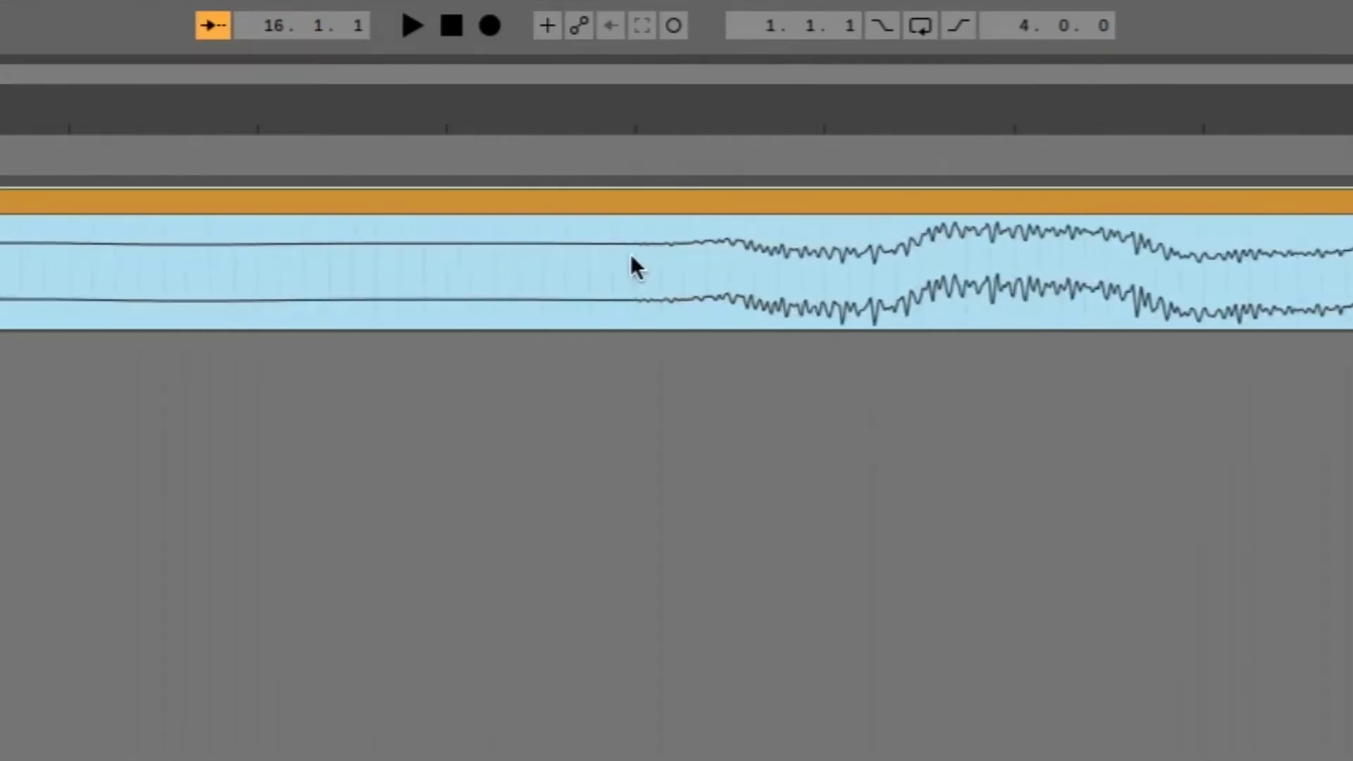
click(610, 266)
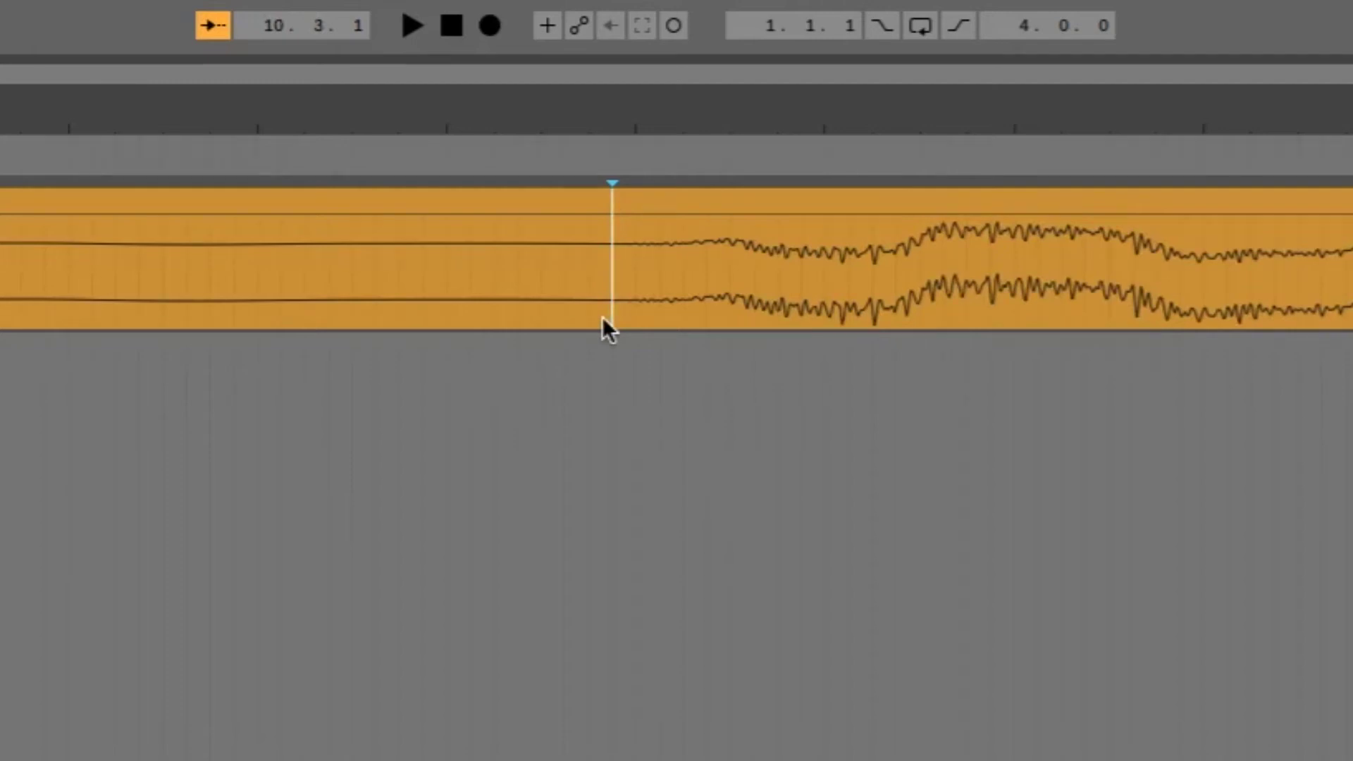
key(ctrl+e)
click(533, 192)
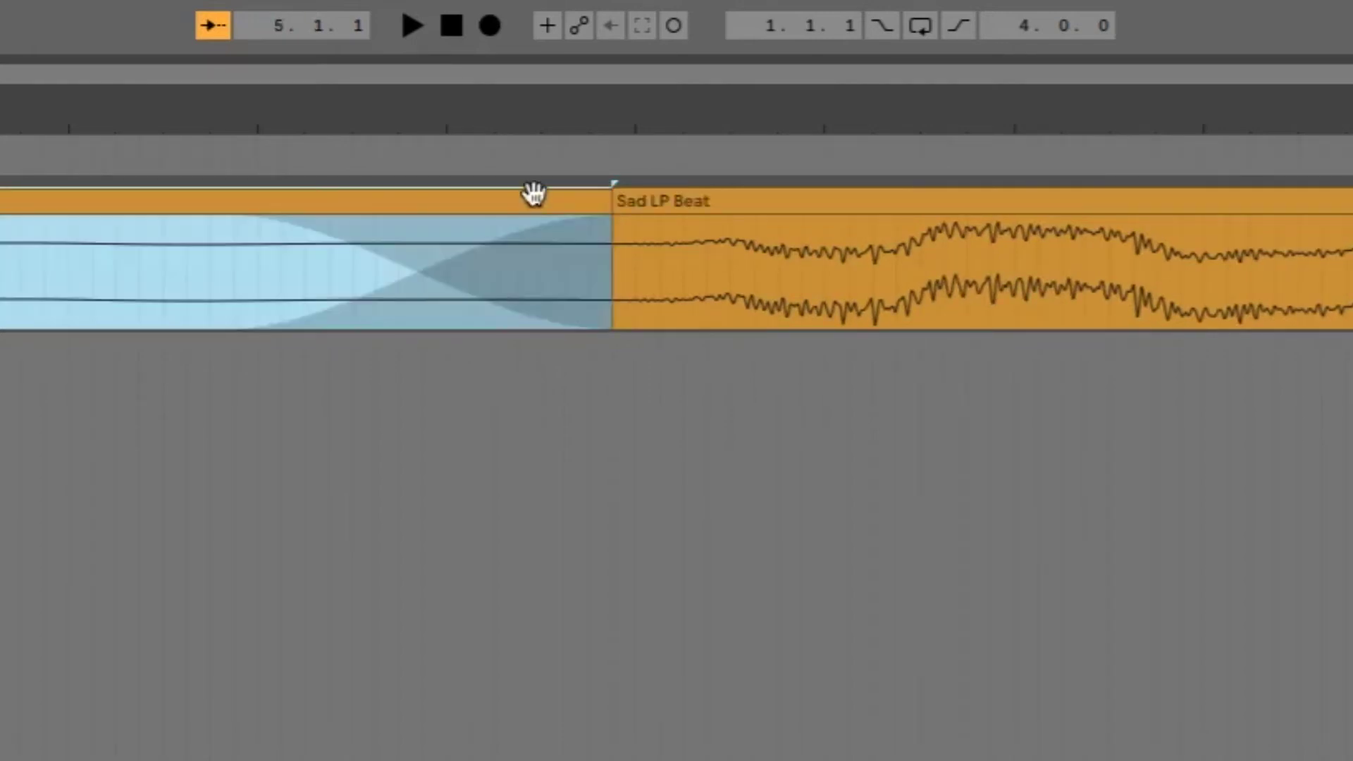
key(Delete)
scroll(480, 329, down, 8)
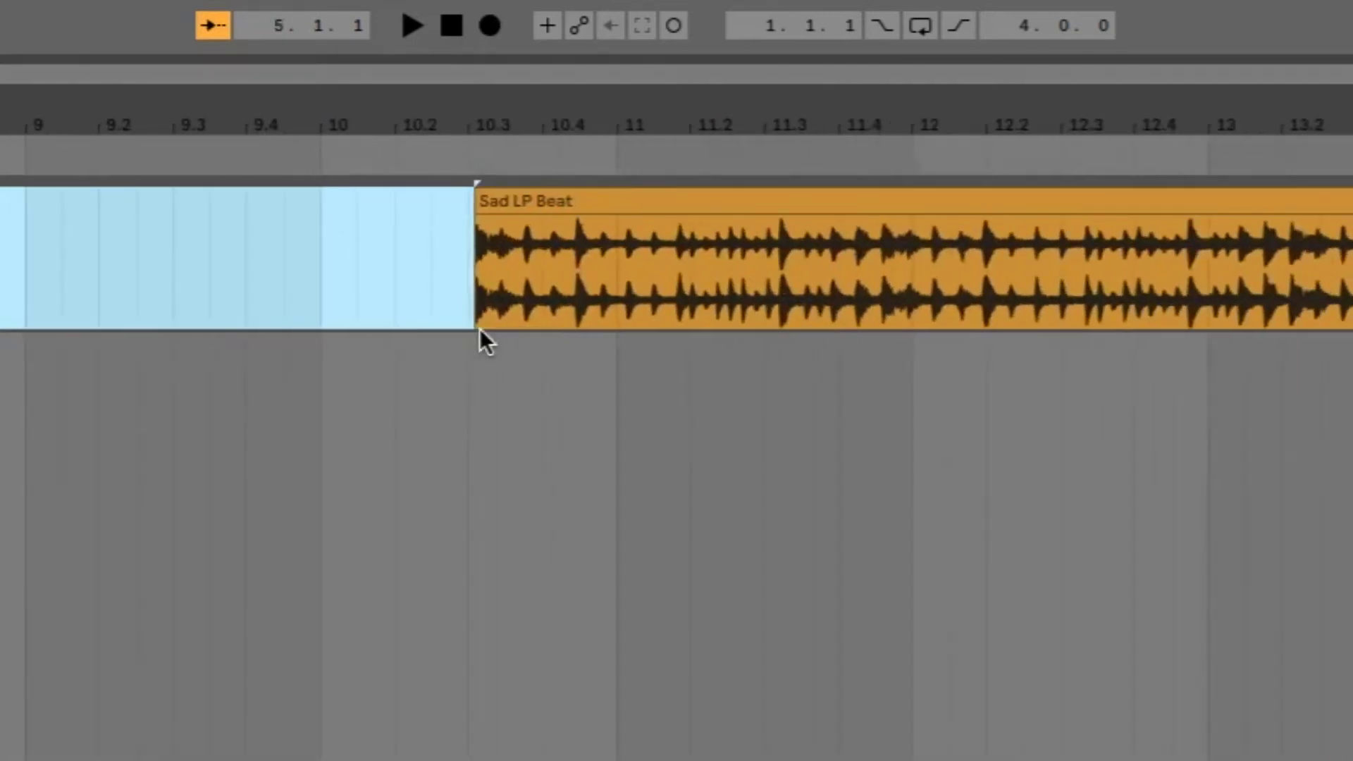
scroll(480, 324, down, 4)
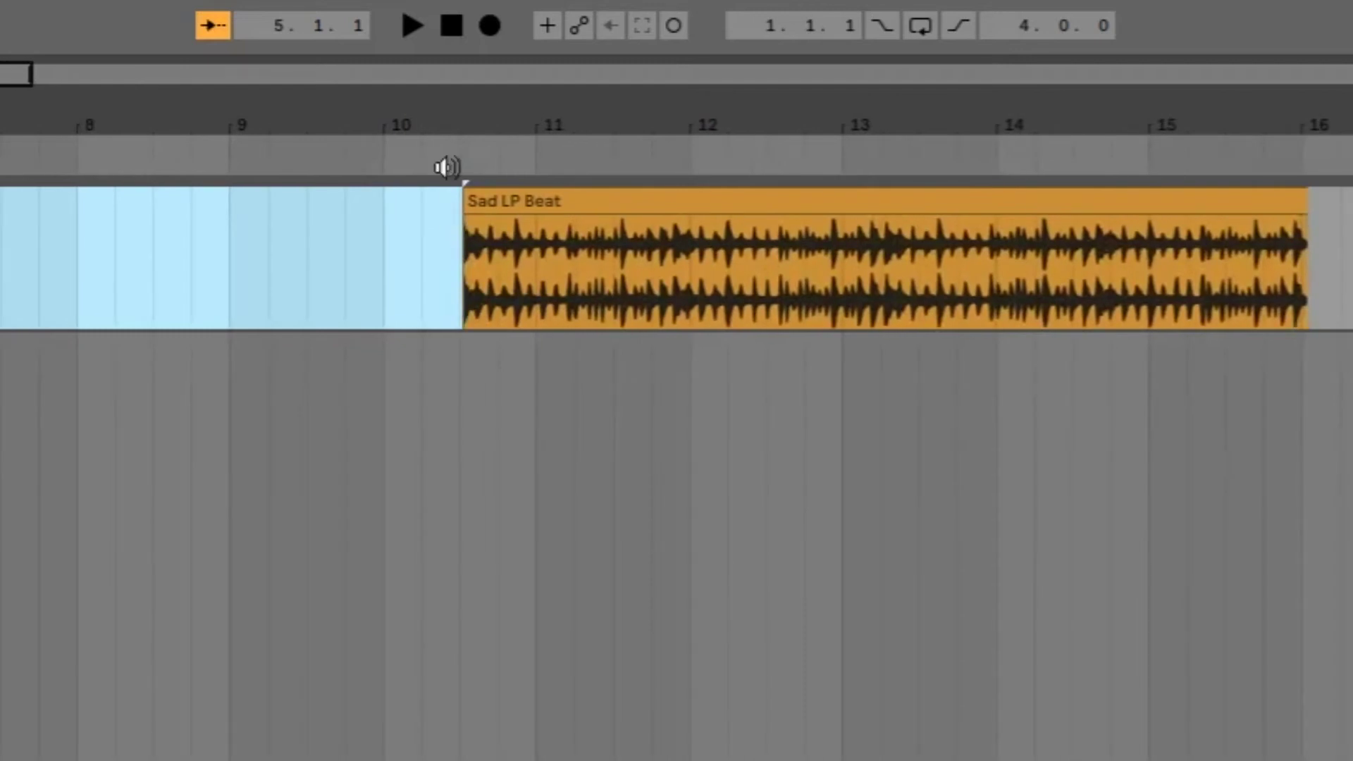
click(450, 285)
Move the trimmed Sad LP Beat clip so it starts exactly at bar 9
click(556, 208)
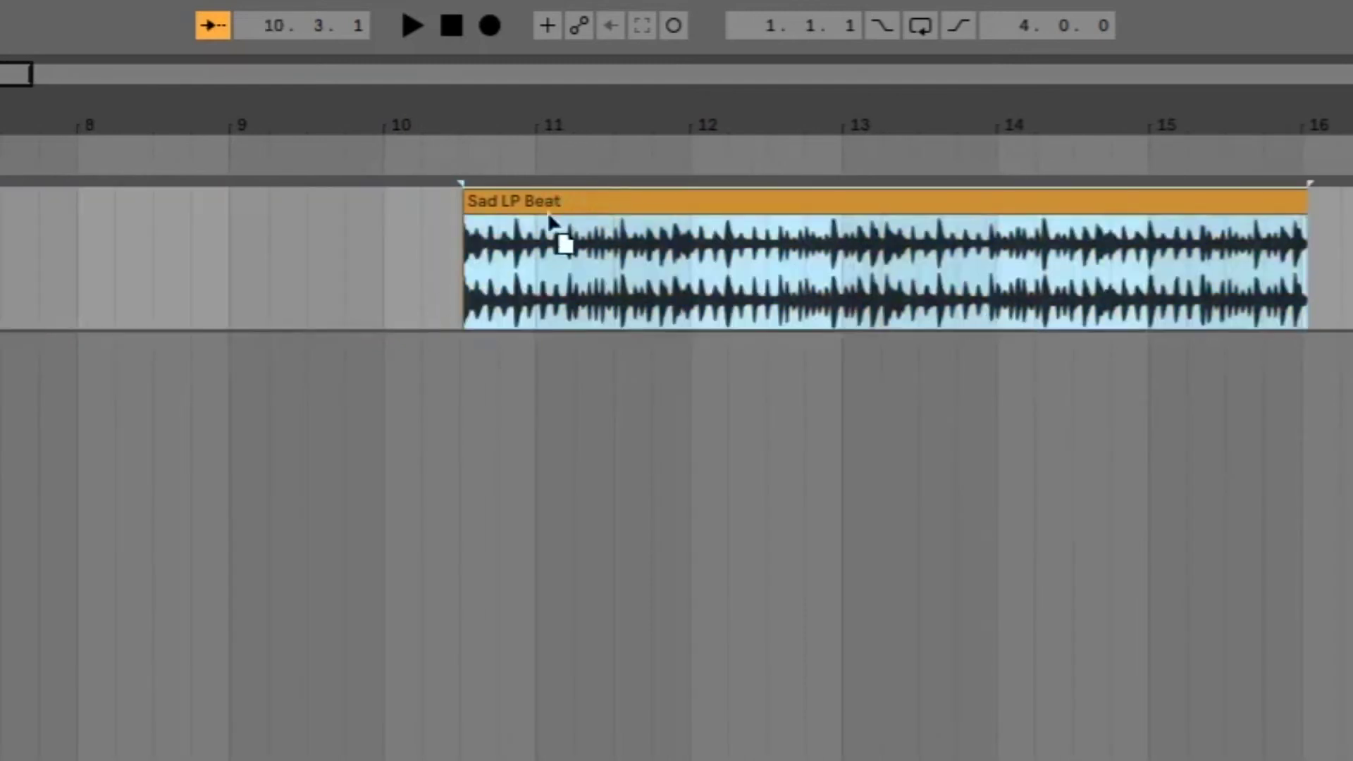
drag(549, 217, 370, 228)
scroll(360, 297, up, 5)
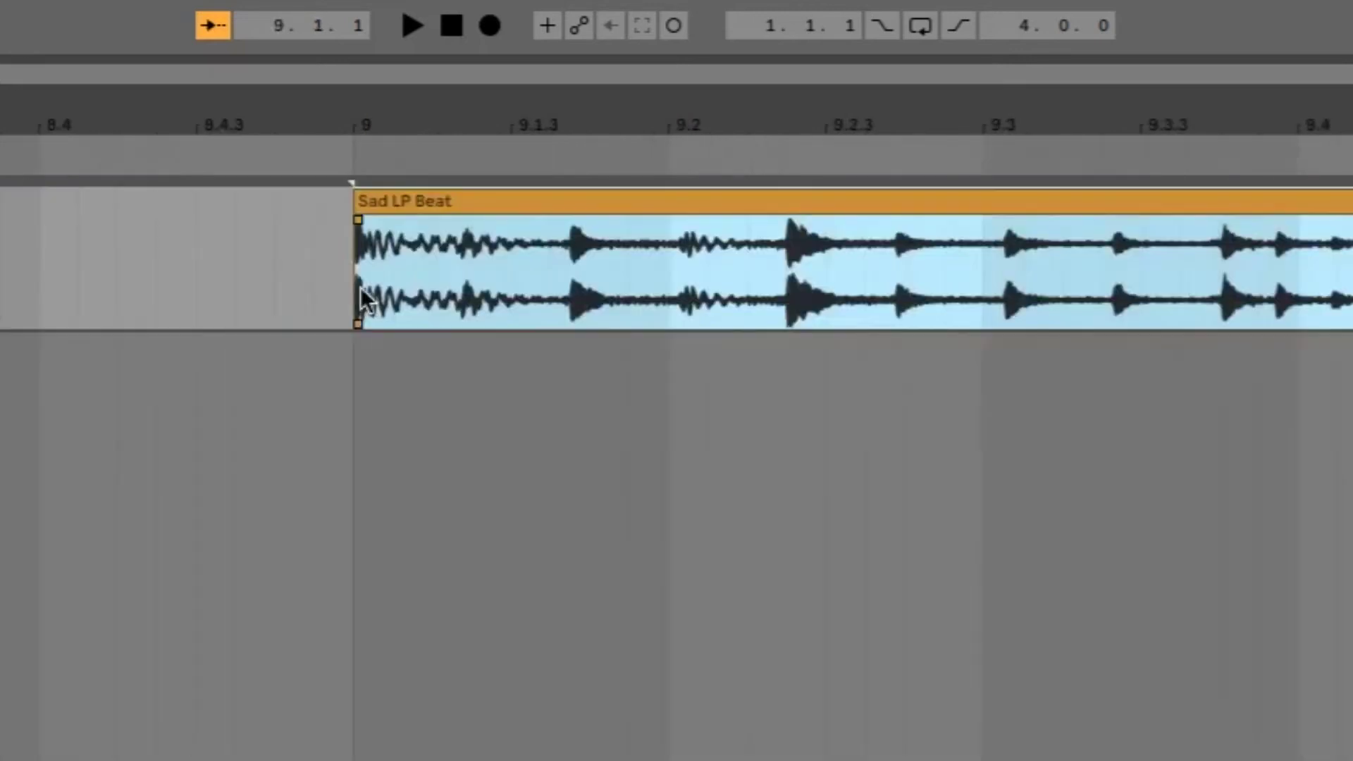
scroll(349, 300, down, 5)
scroll(365, 292, up, 3)
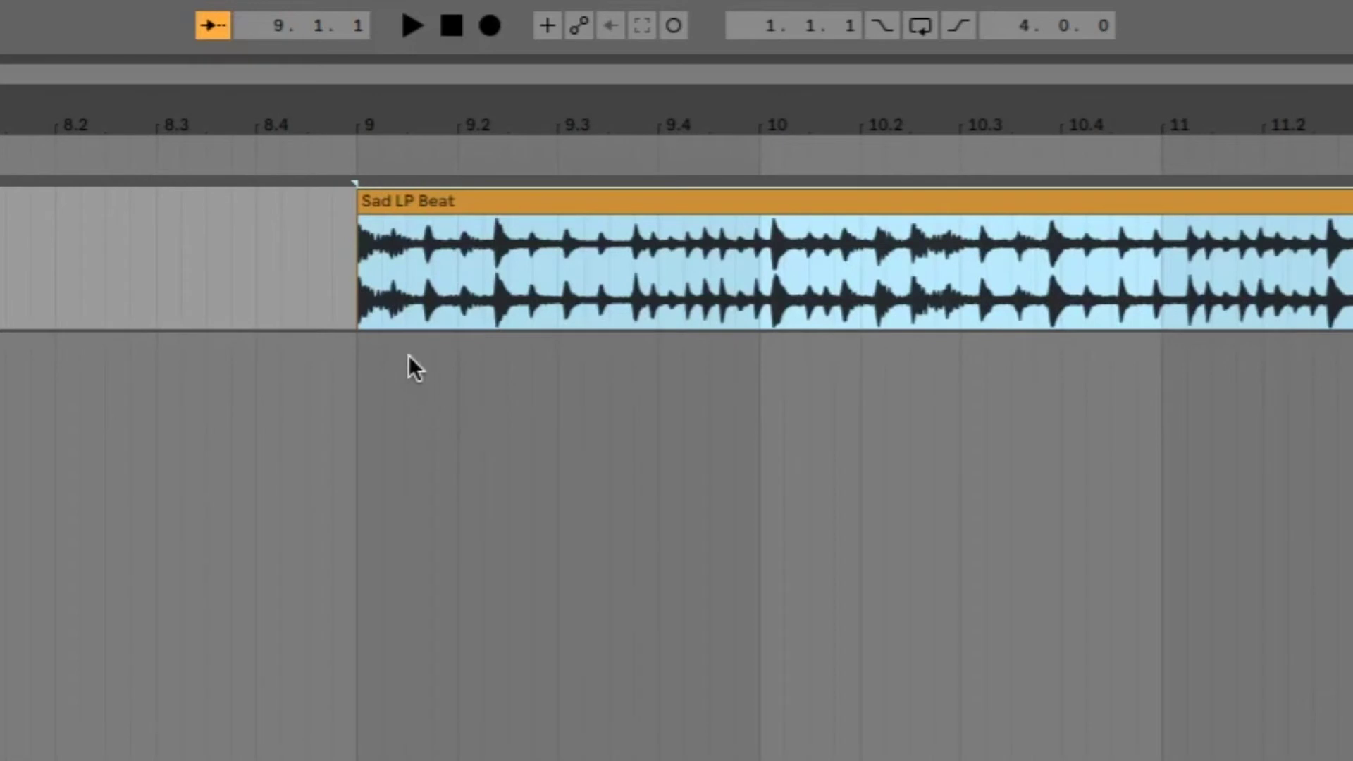
click(1001, 317)
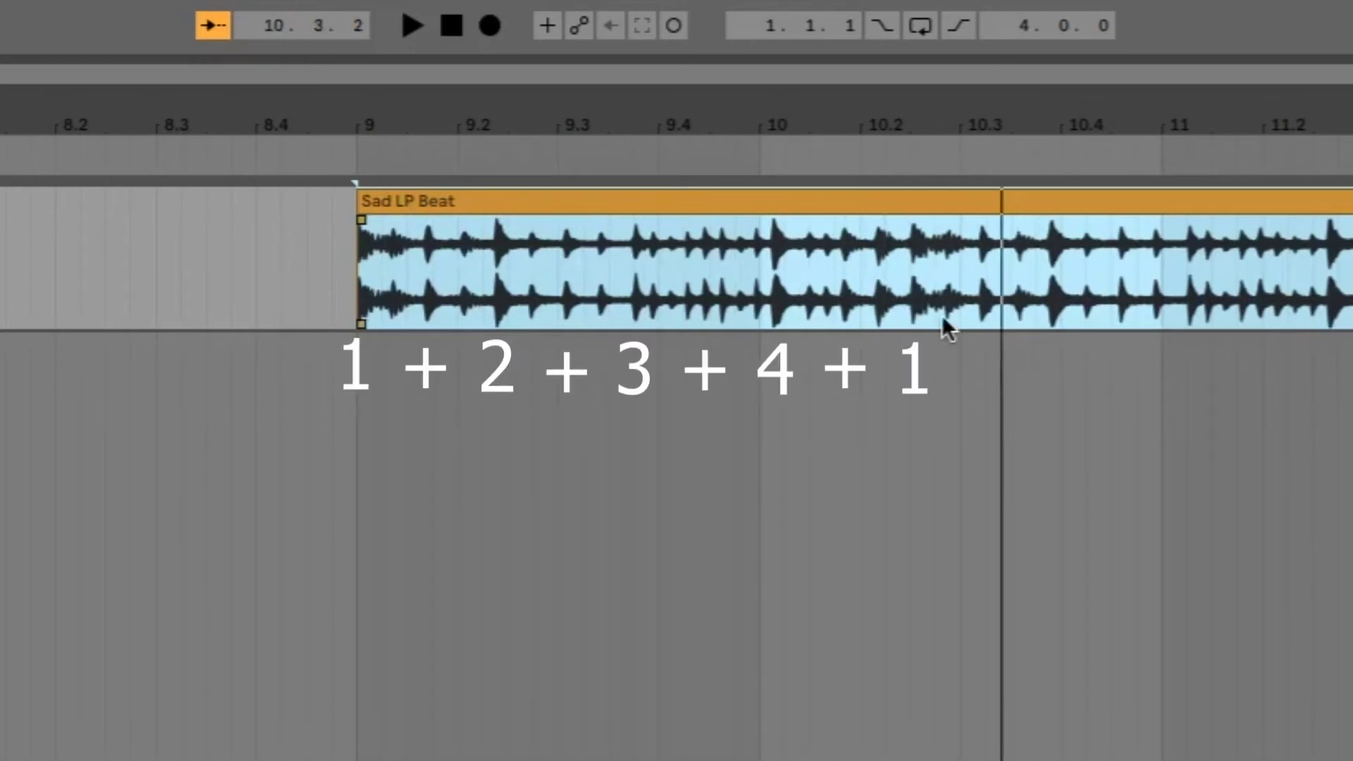
click(371, 302)
key(space)
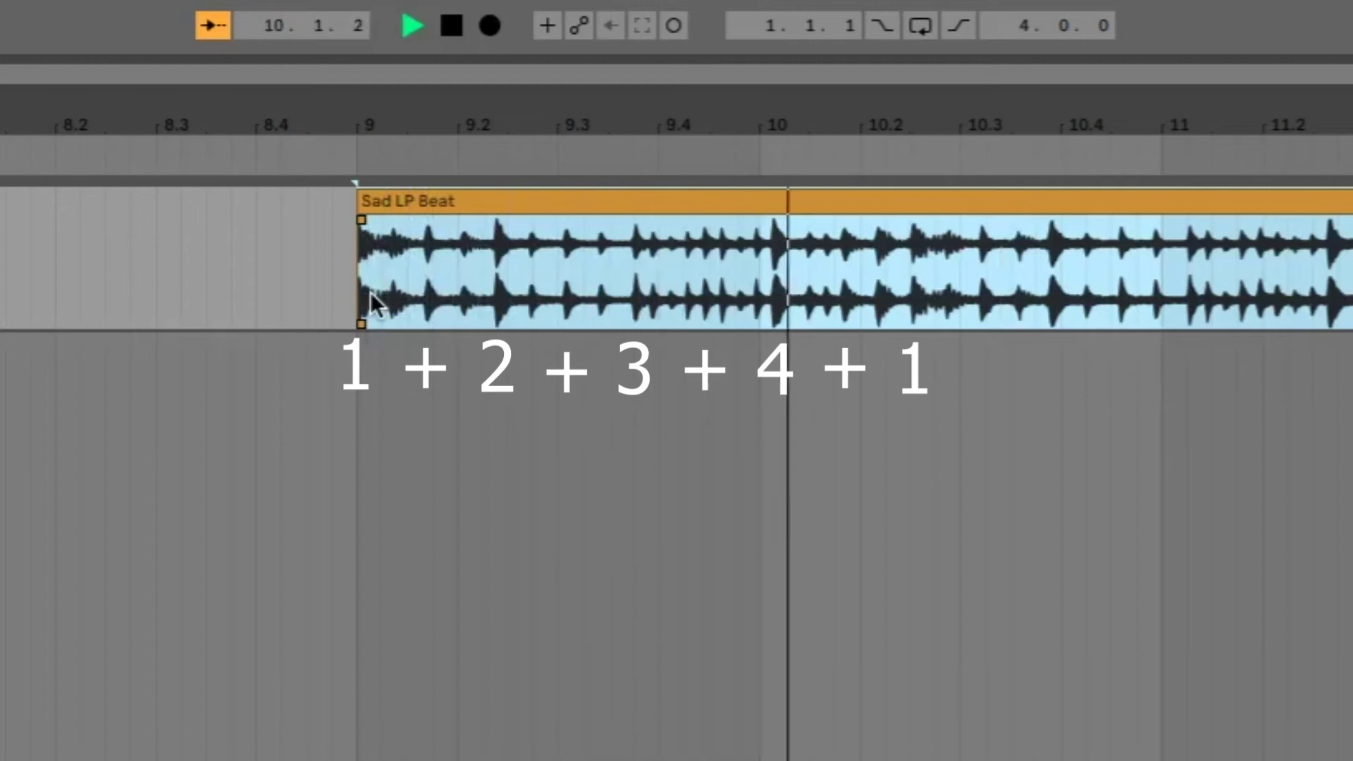
key(space)
click(913, 257)
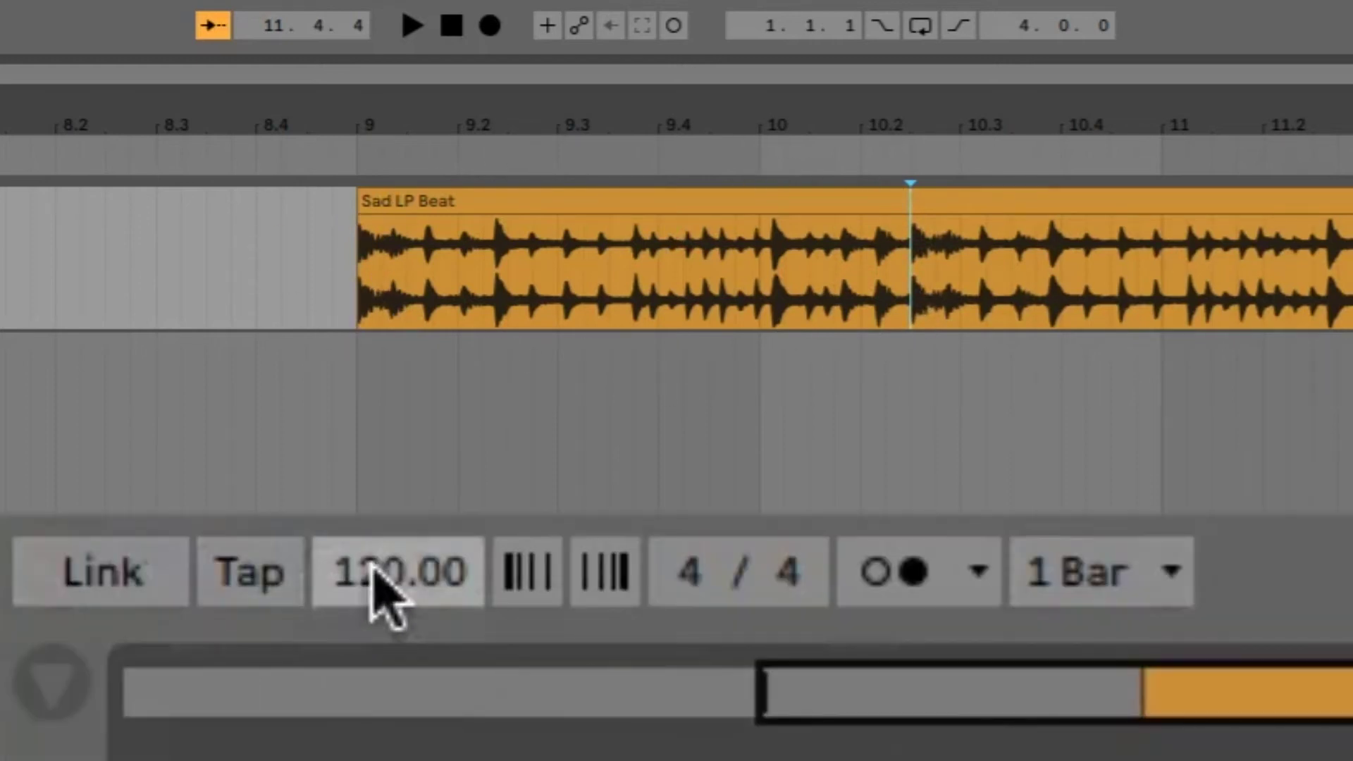
Lower the tempo from 120.00 to 87.00 BPM, then zoom around bars 9–10 to check the downbeats
mouse_move(383, 590)
mouse_down()
mouse_move(383, 686)
mouse_move(453, 619)
mouse_up()
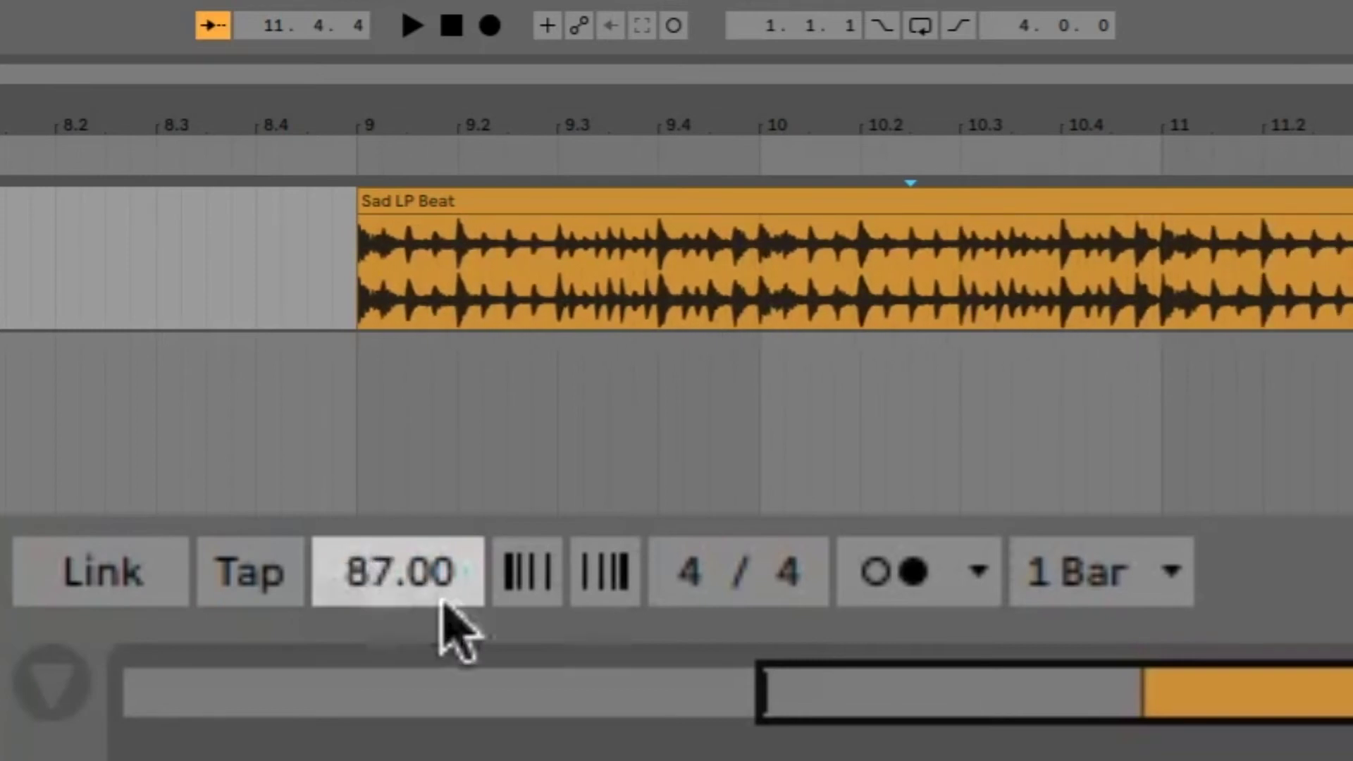
click(806, 257)
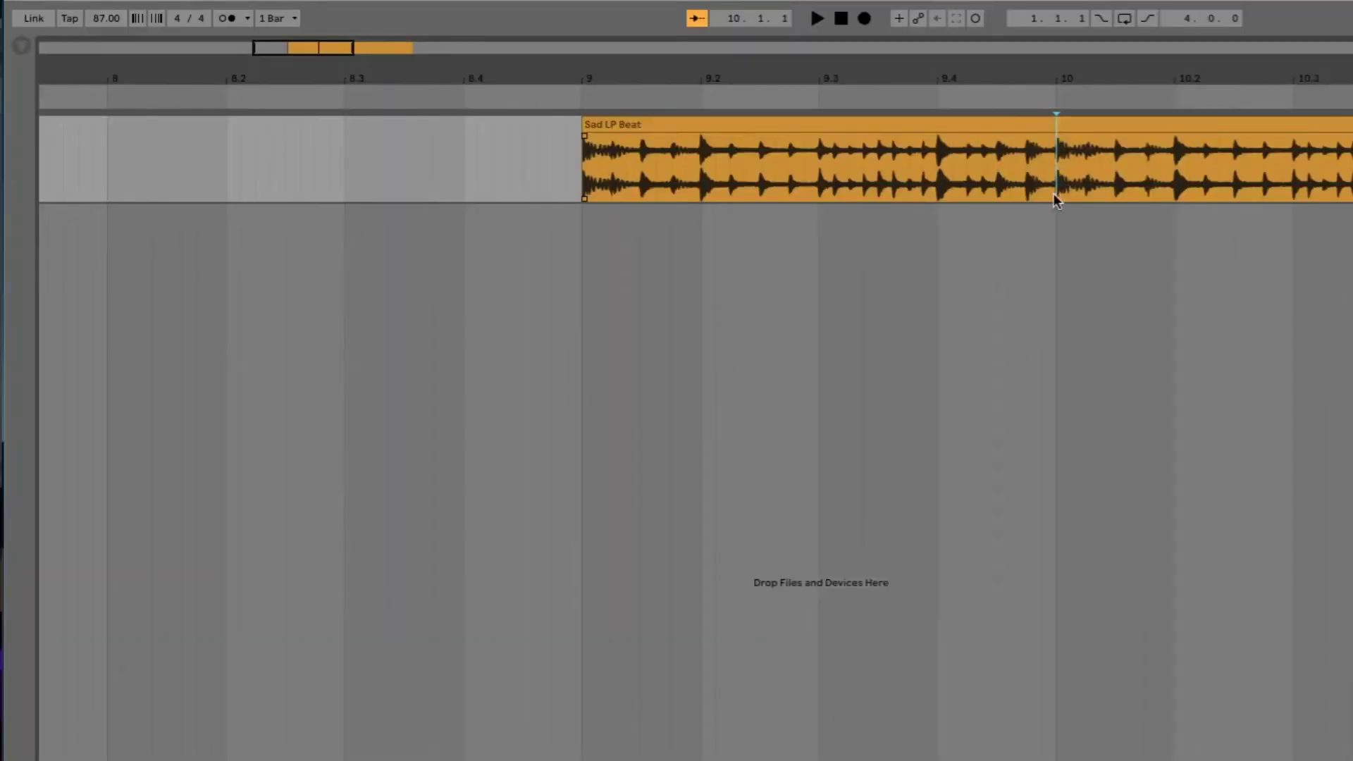
key(plus)
key(plus)
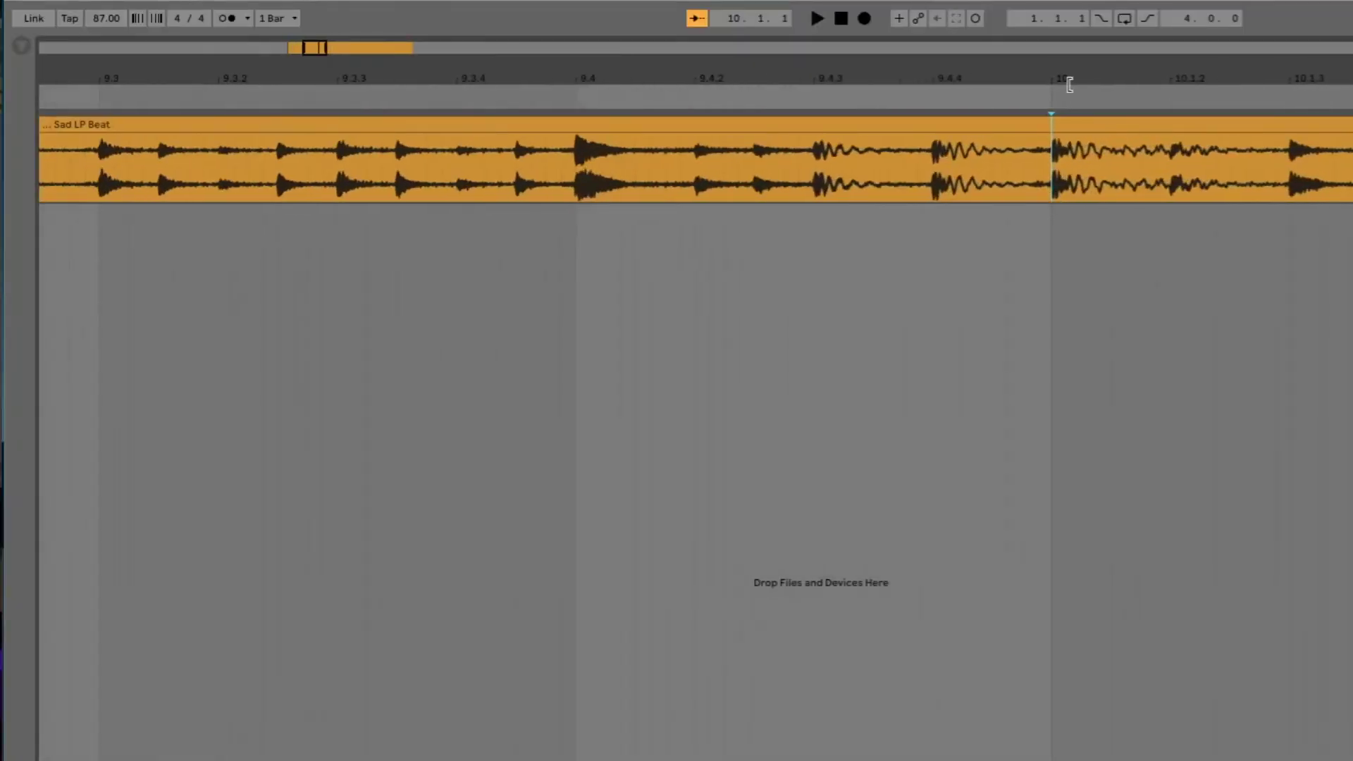
drag(1069, 85, 1075, 55)
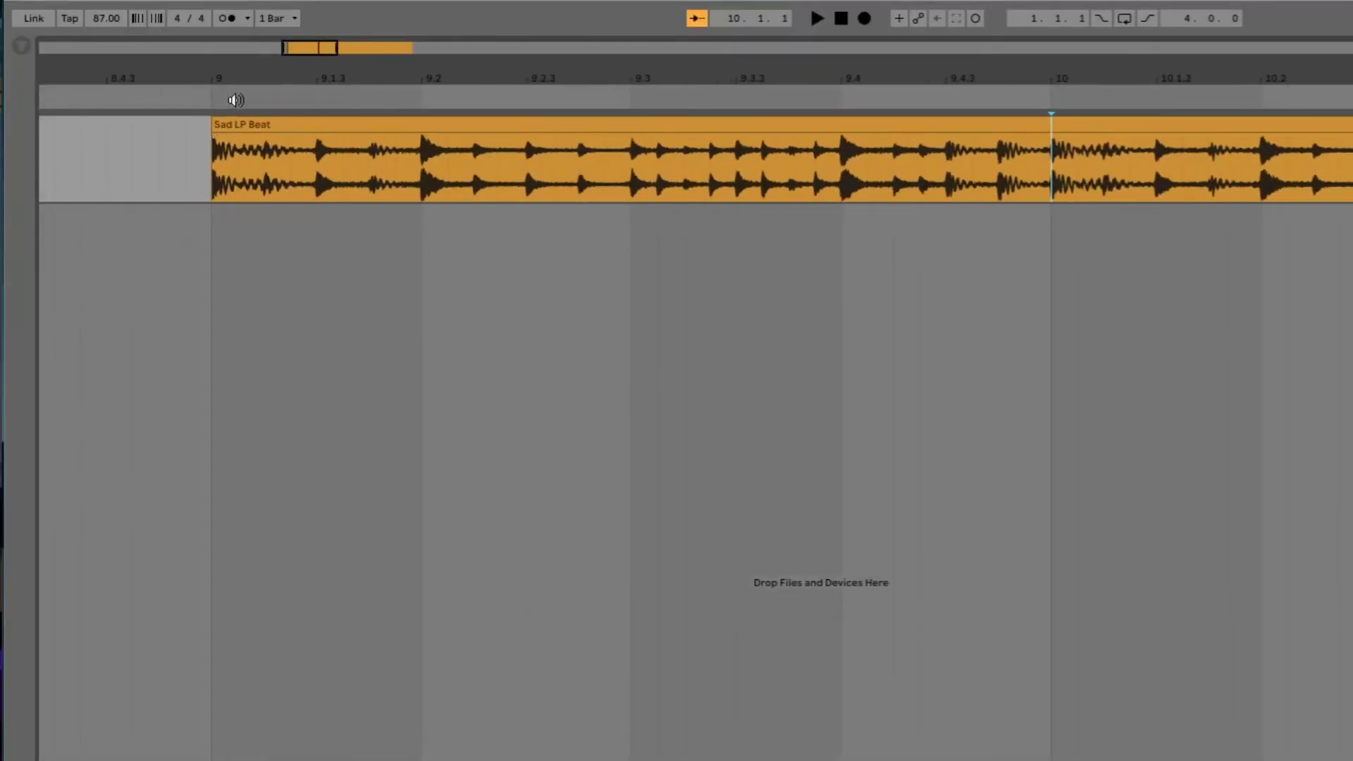
scroll(991, 282, down, 5)
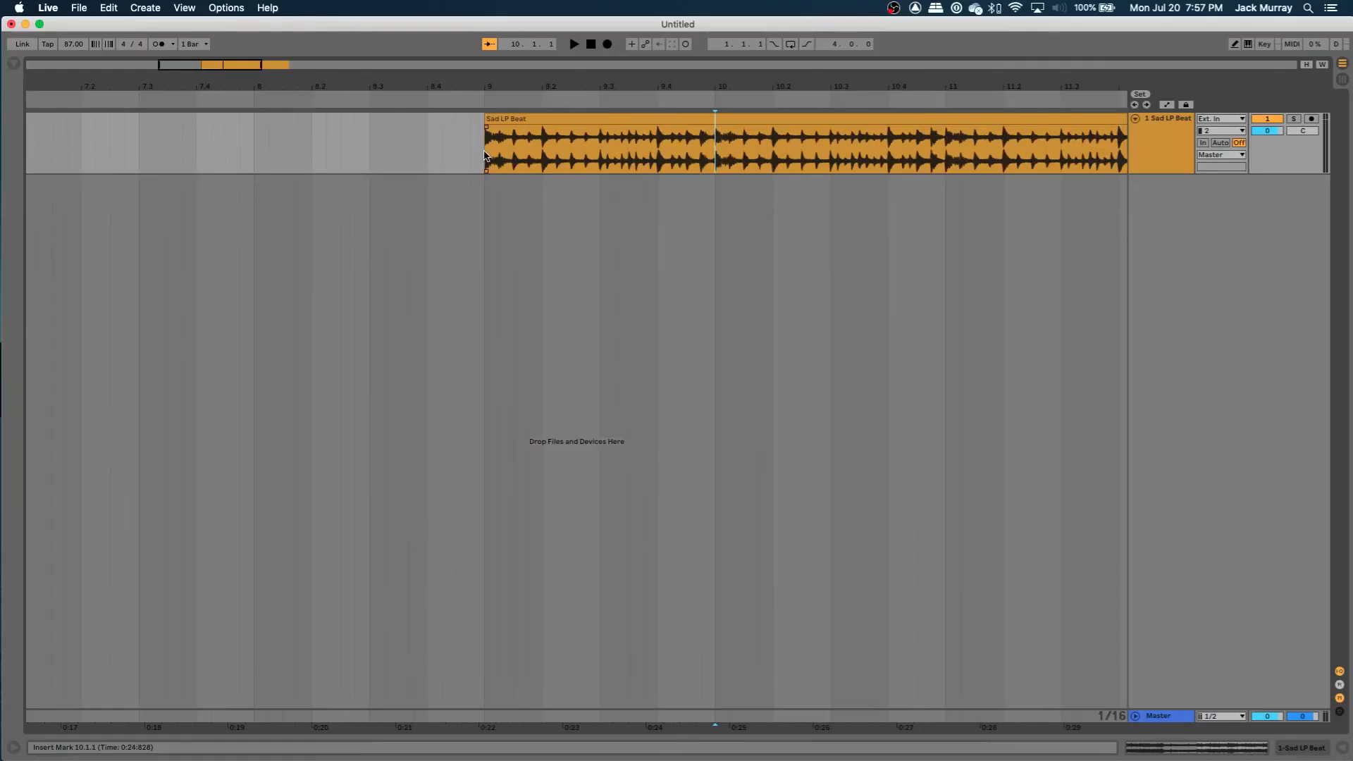
click(485, 155)
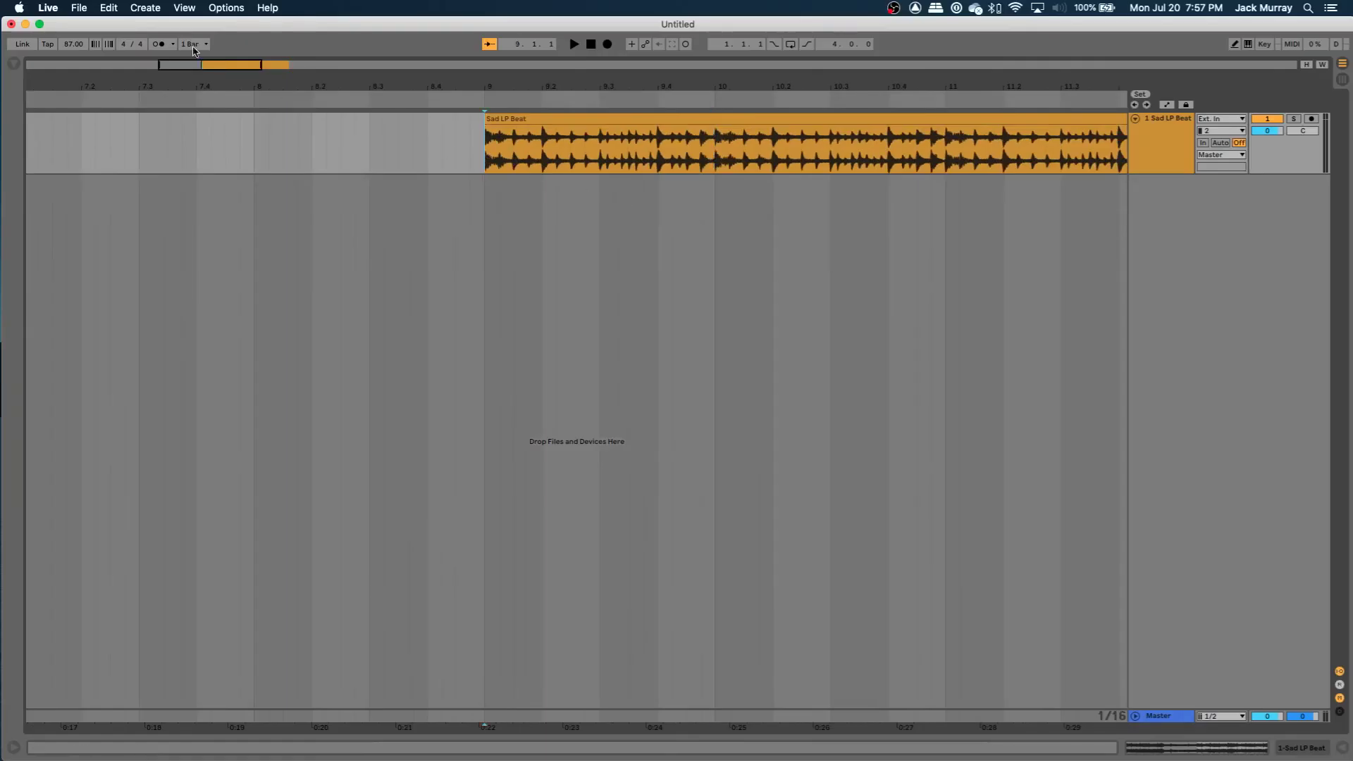
key(space)
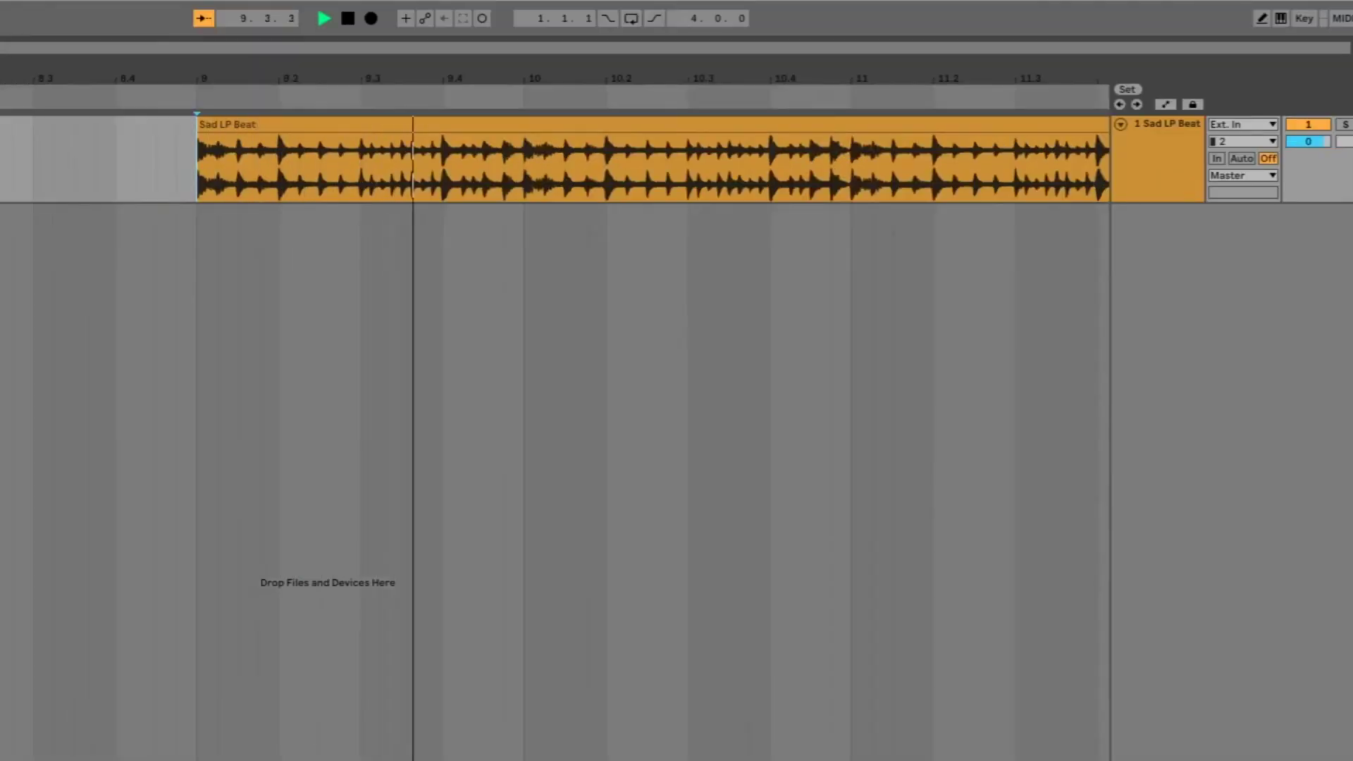